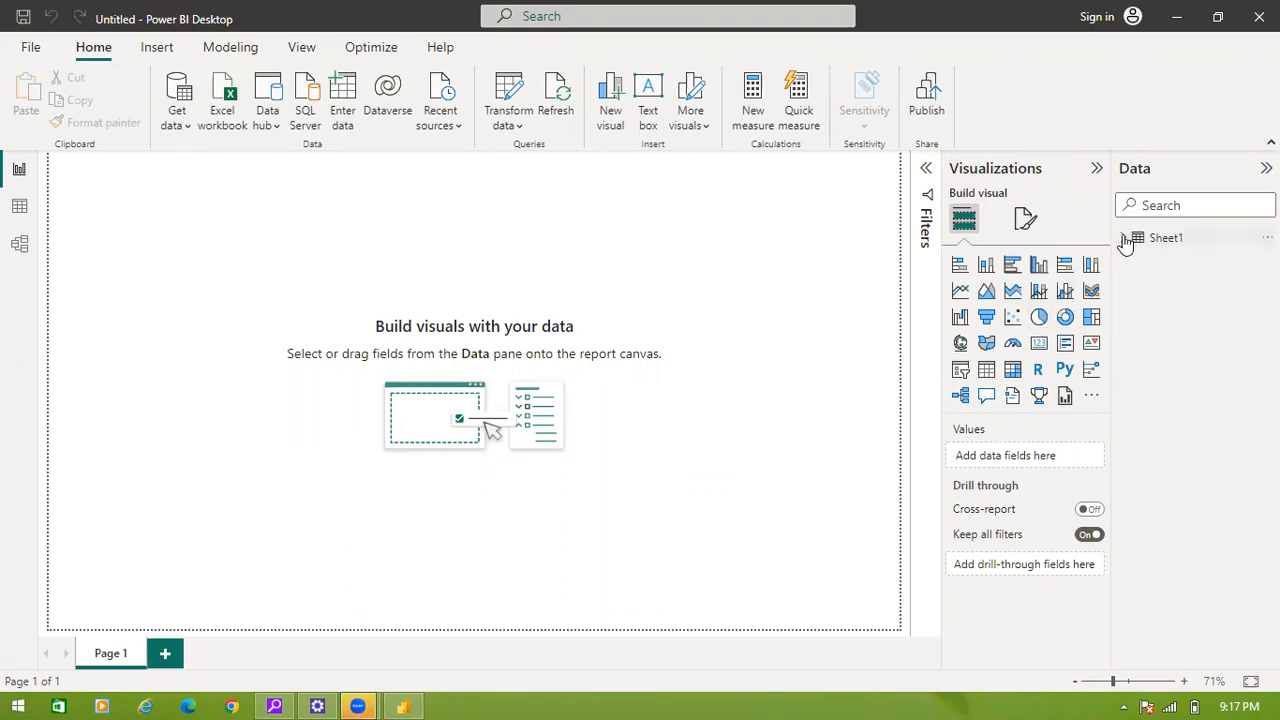
- Build a pie chart with STUDENT NAME as legend, MARKS as values and GROUP as details, and enlarge it on the page
click(1124, 239)
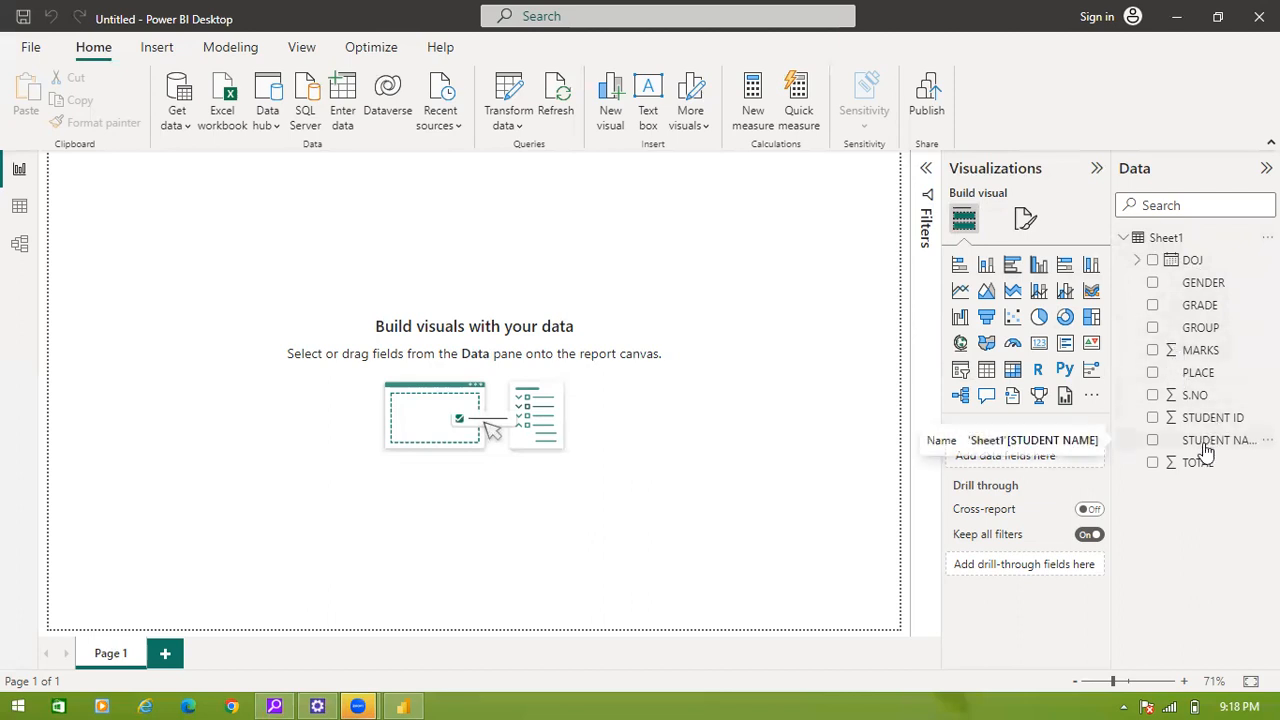
click(1040, 318)
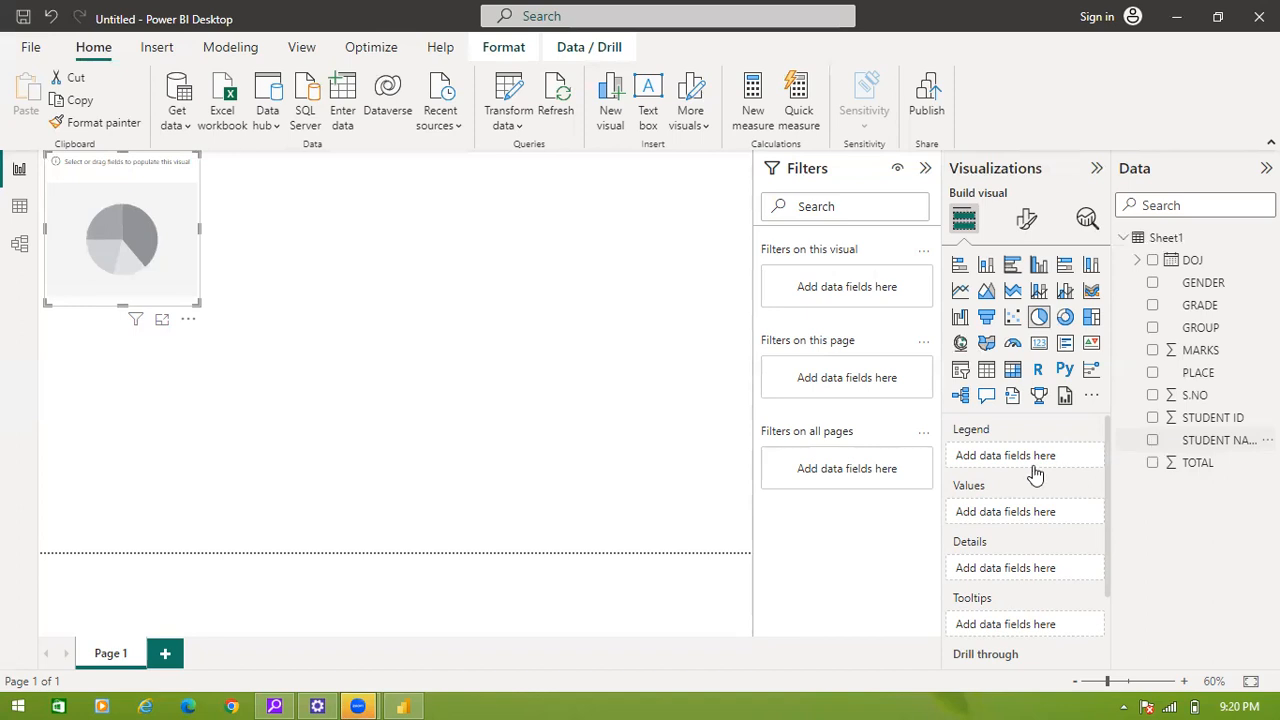
click(1153, 443)
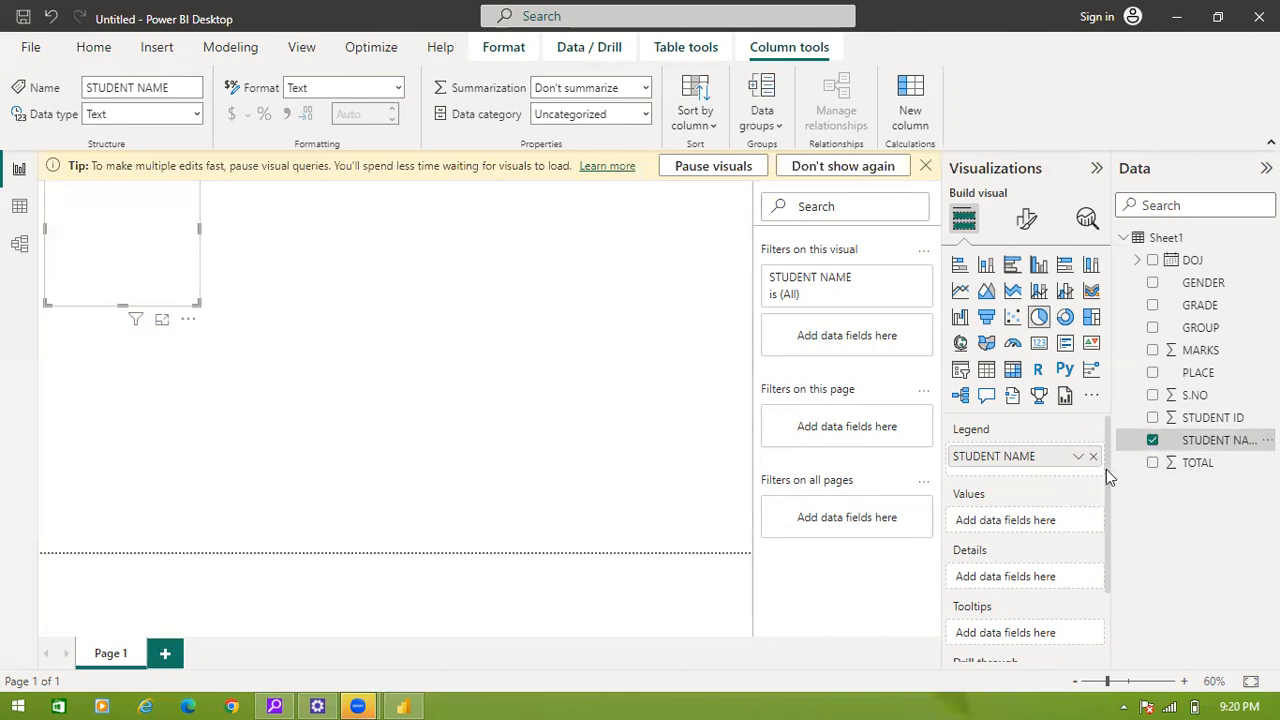
click(925, 166)
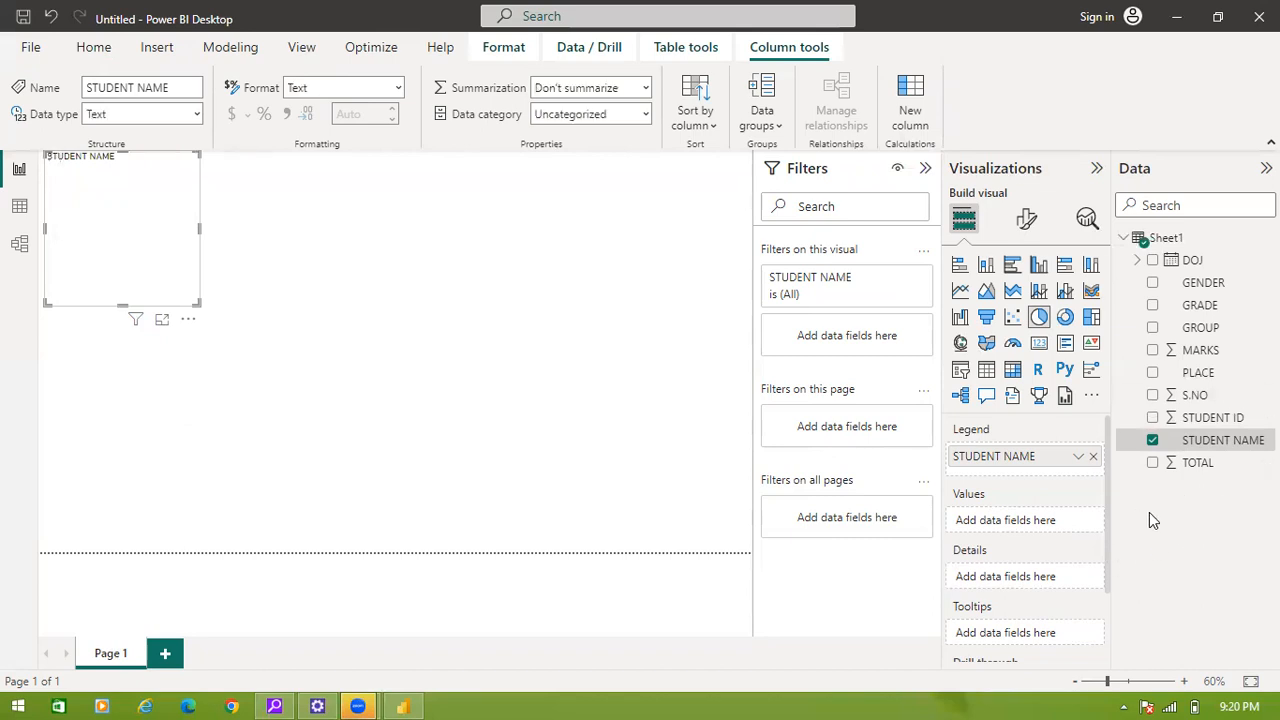
click(1152, 351)
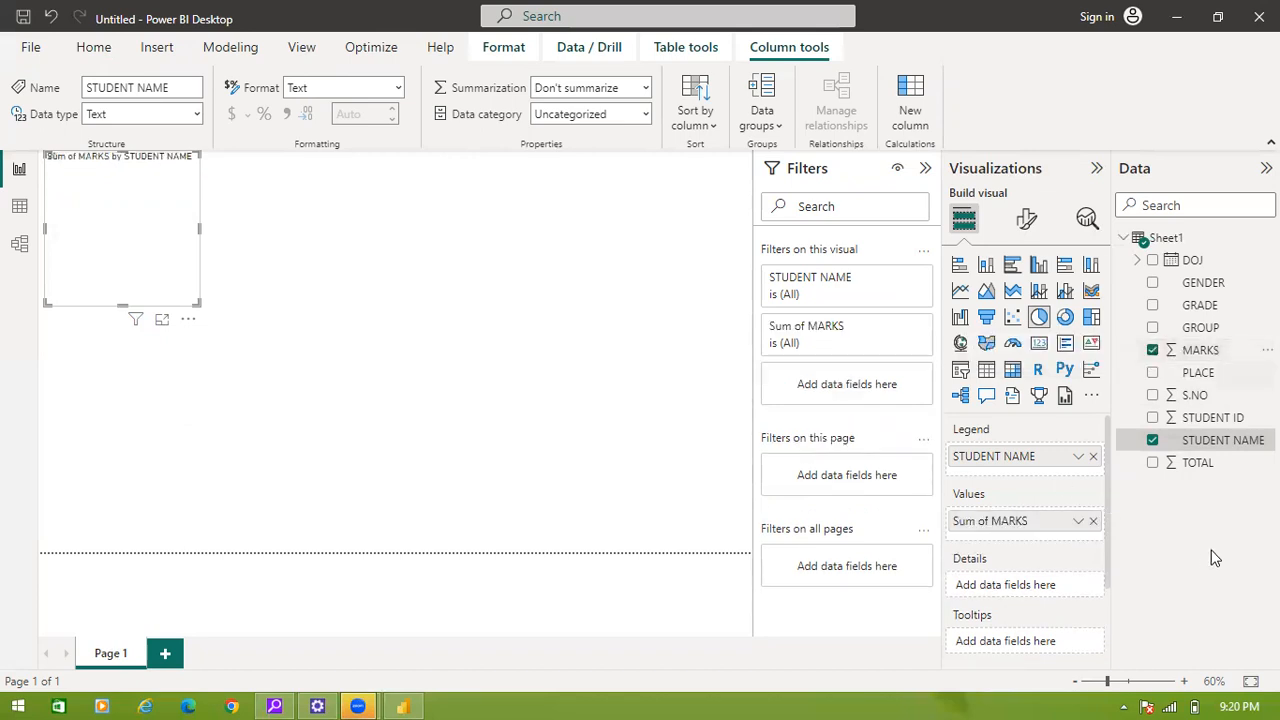
click(1153, 329)
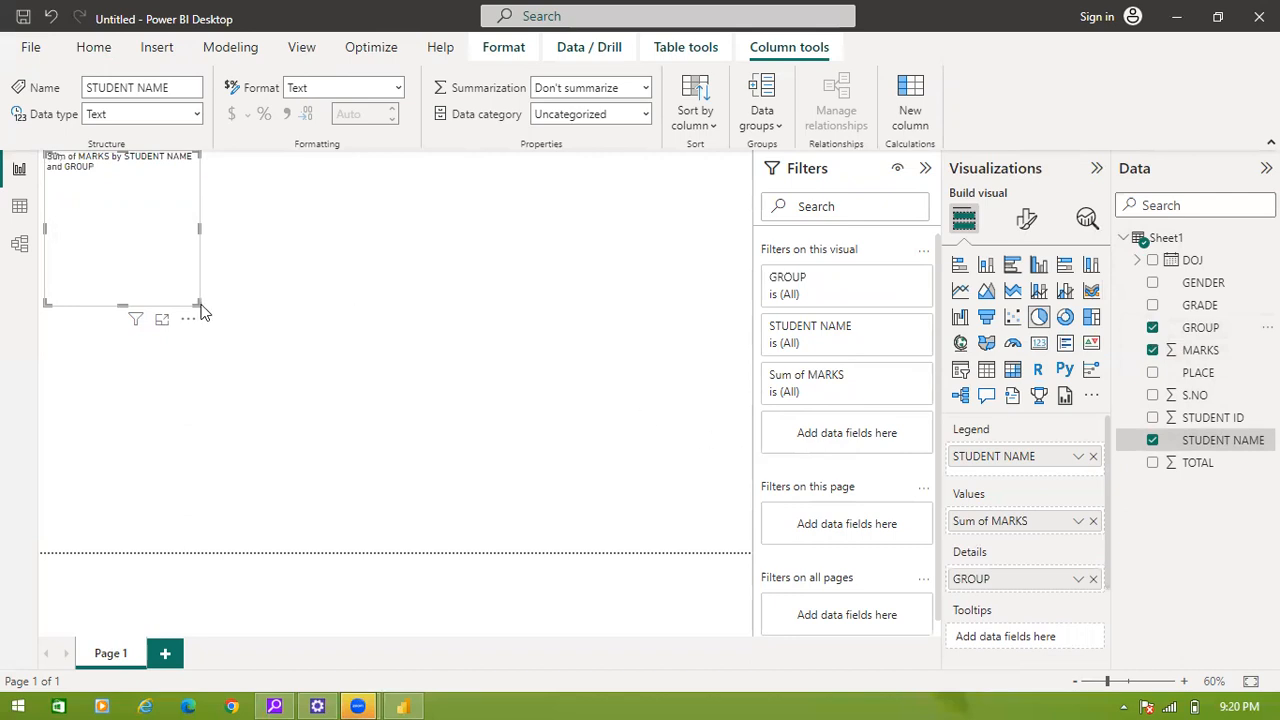
drag(196, 302, 349, 406)
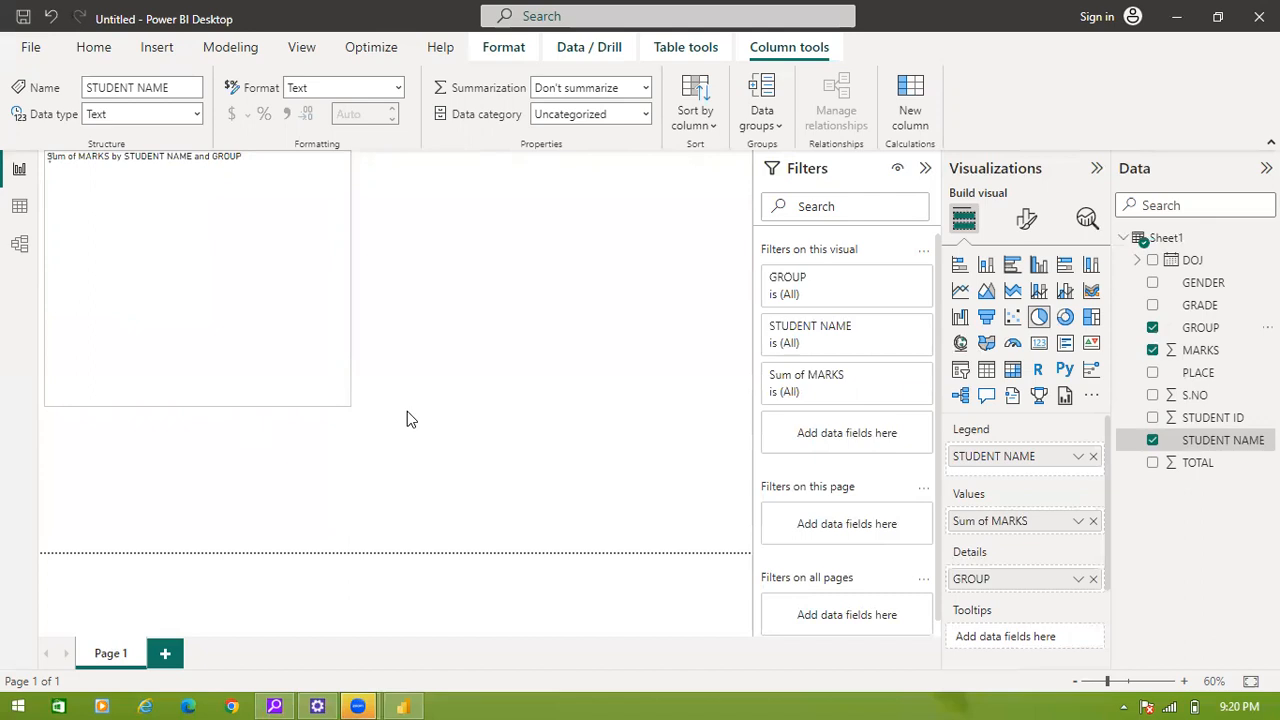
click(171, 280)
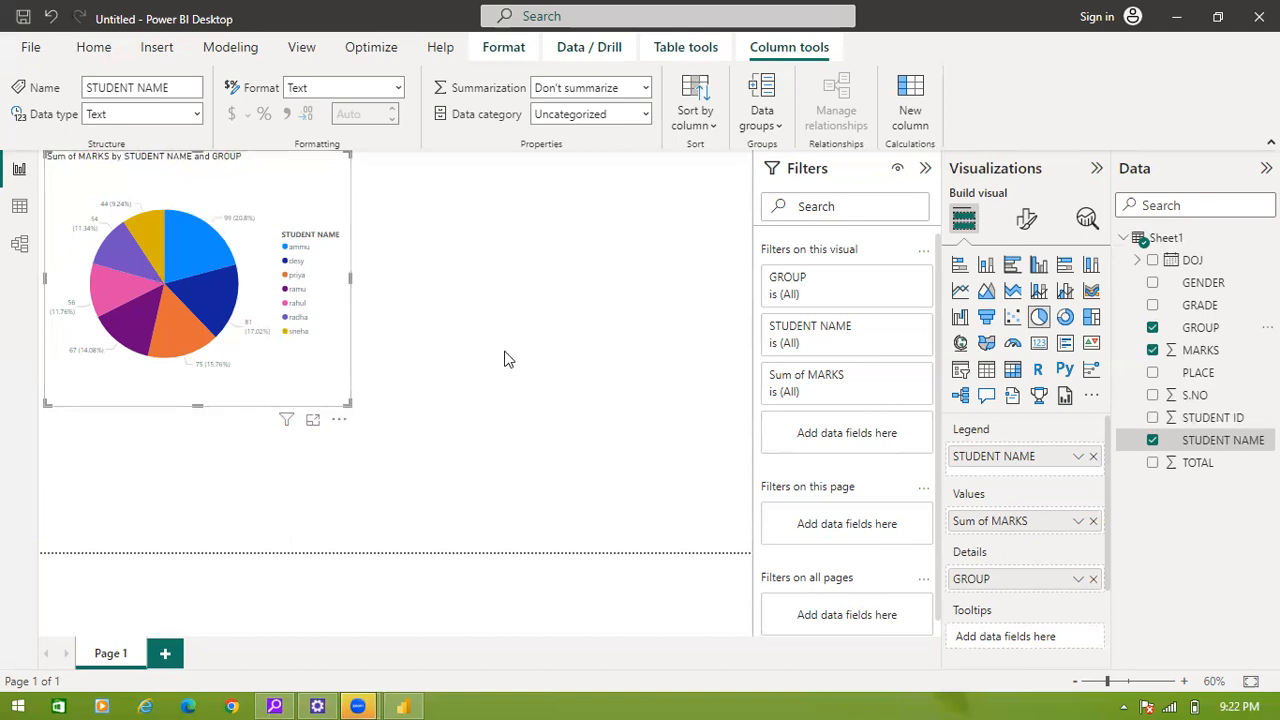
- Hide the pie chart's legend and show it again
click(1025, 222)
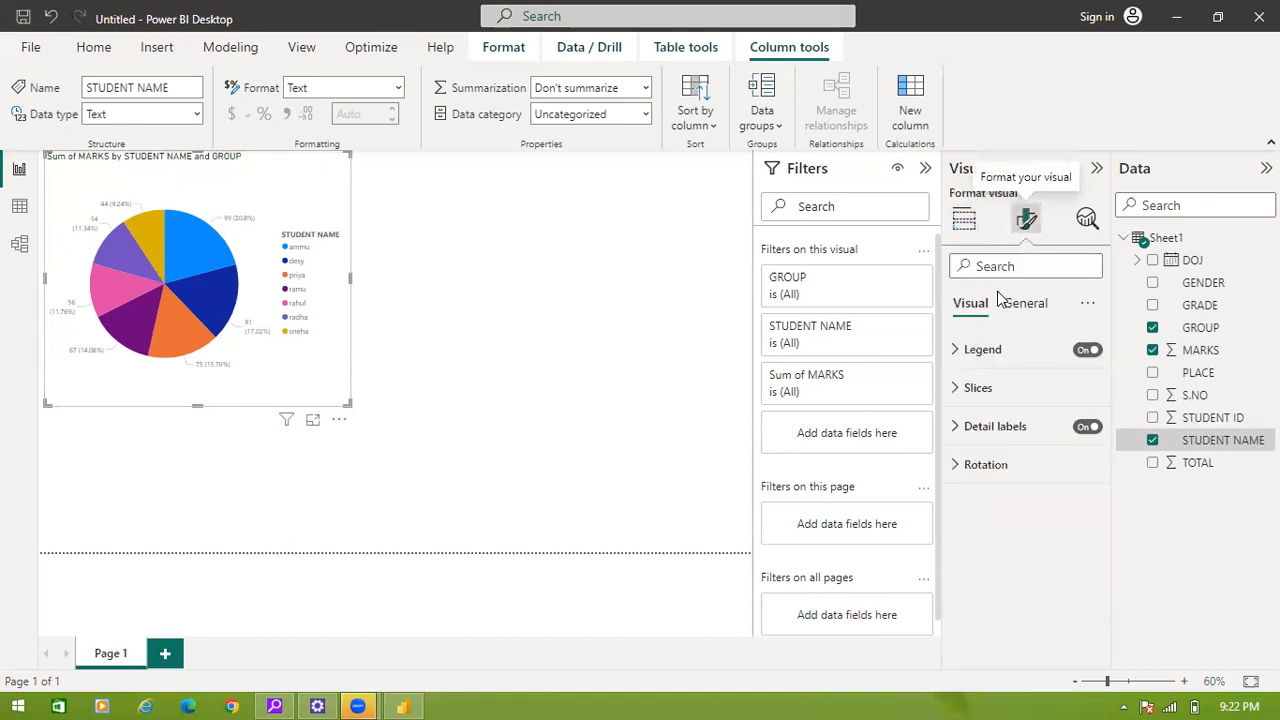
click(1088, 355)
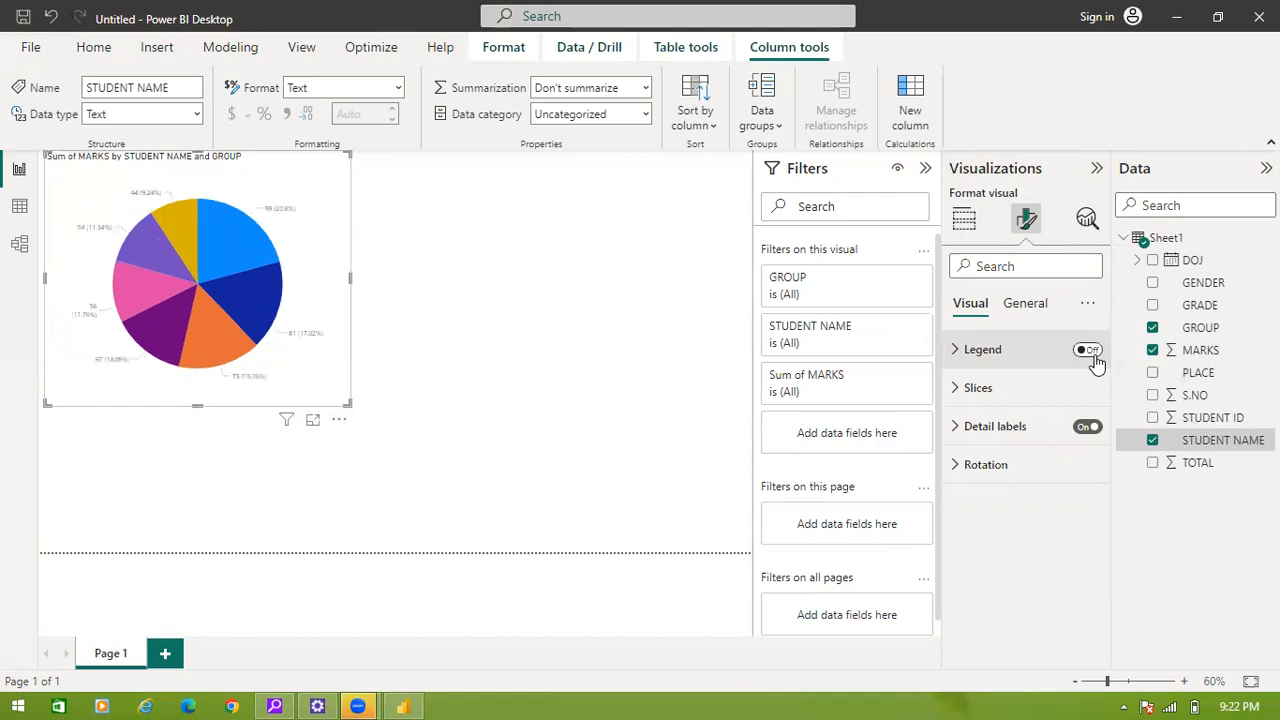
click(1090, 355)
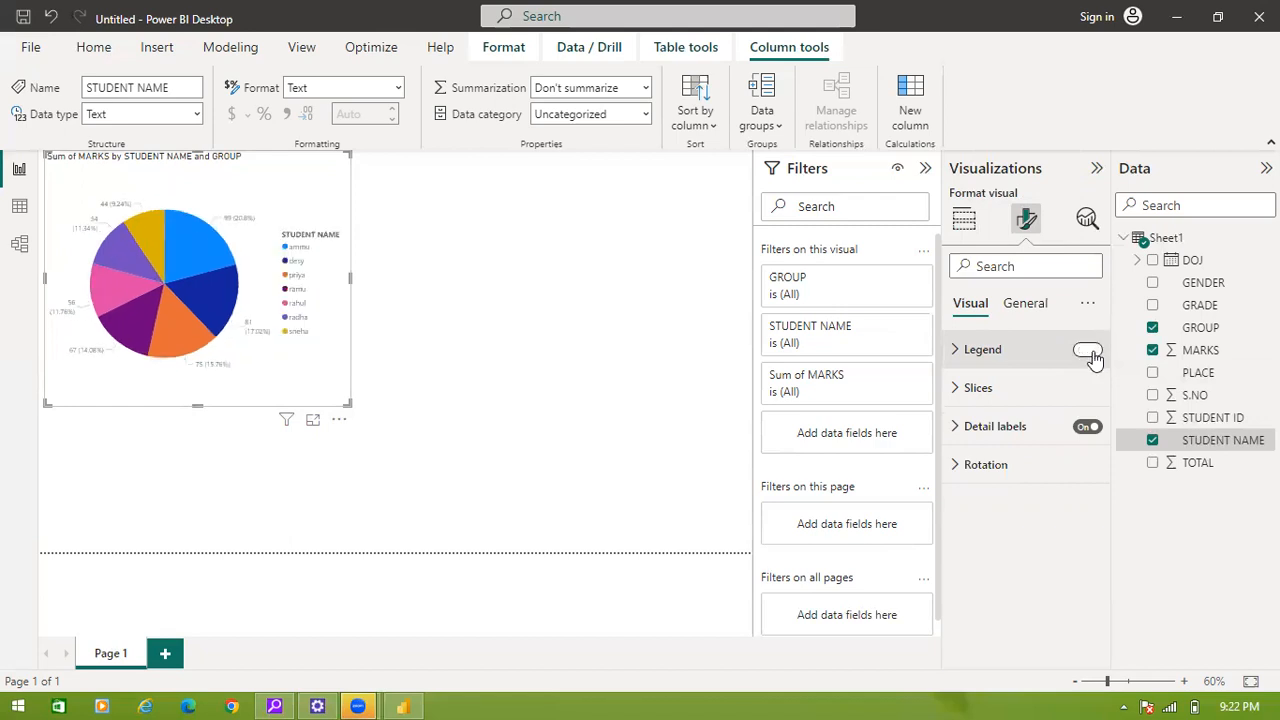
- Recolor the first student's slice, the one with 99 marks, to bright green (#30FF10)
click(957, 389)
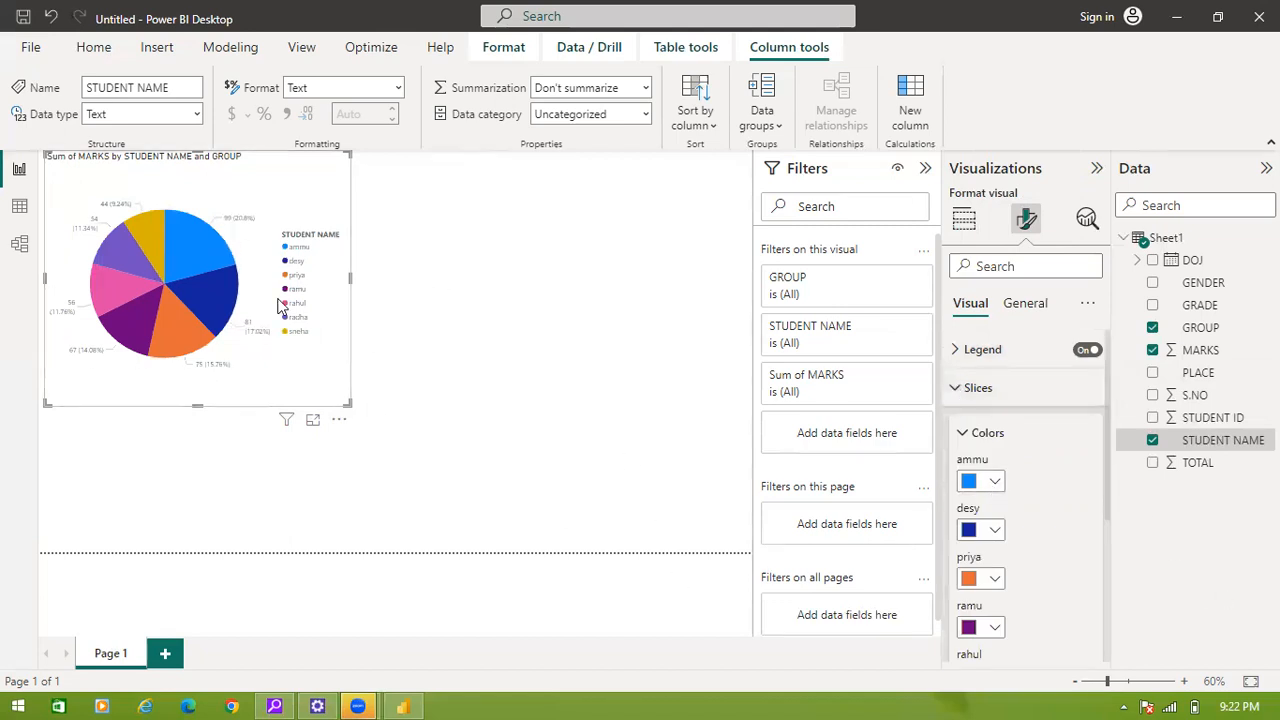
click(993, 484)
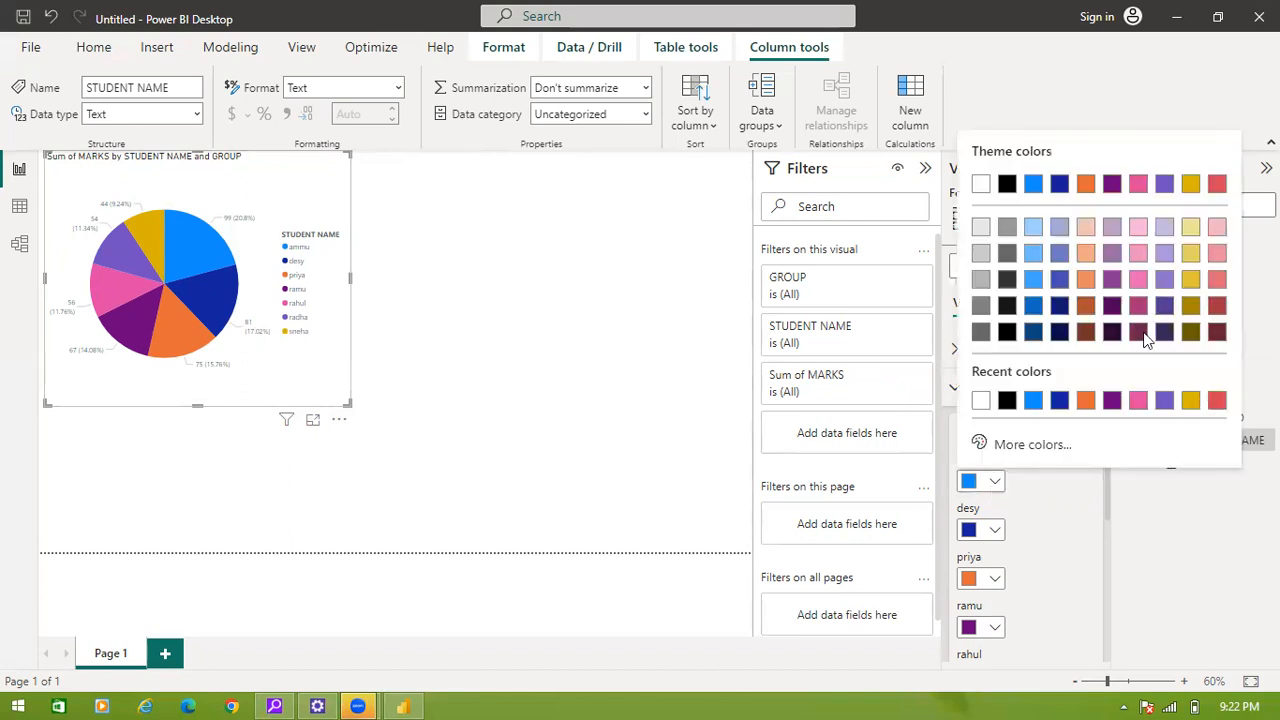
click(1014, 446)
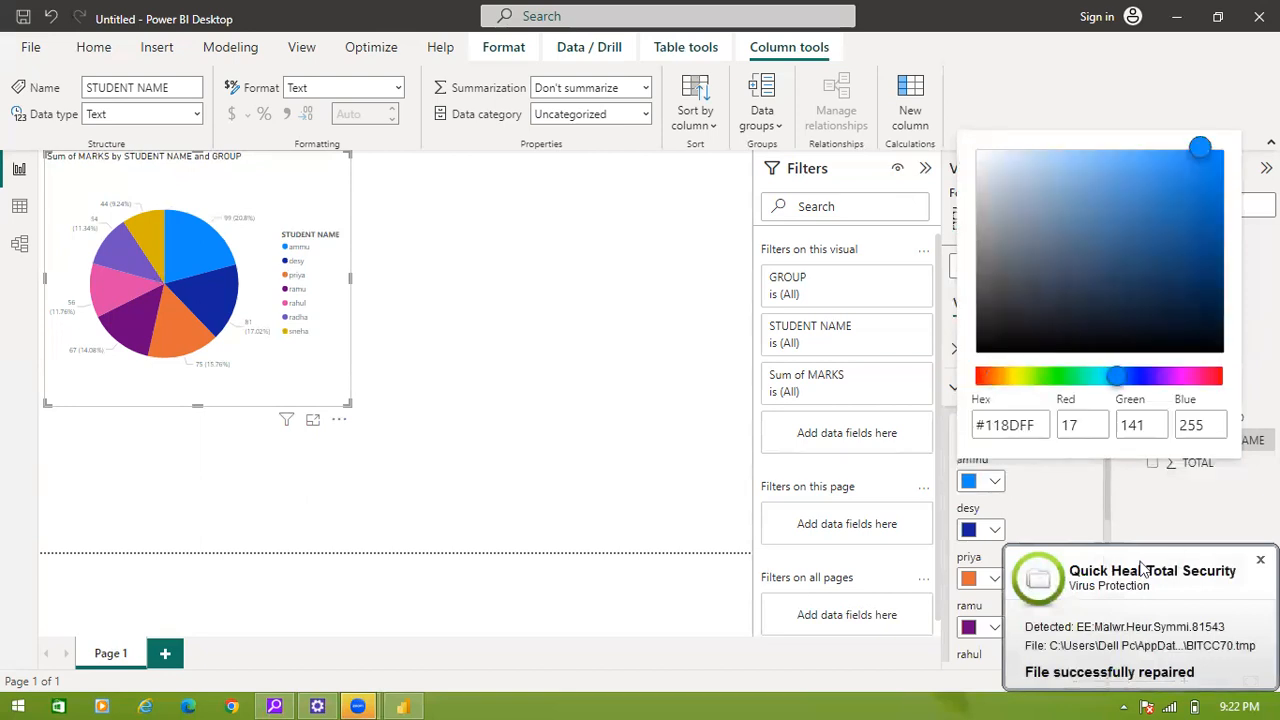
click(1052, 378)
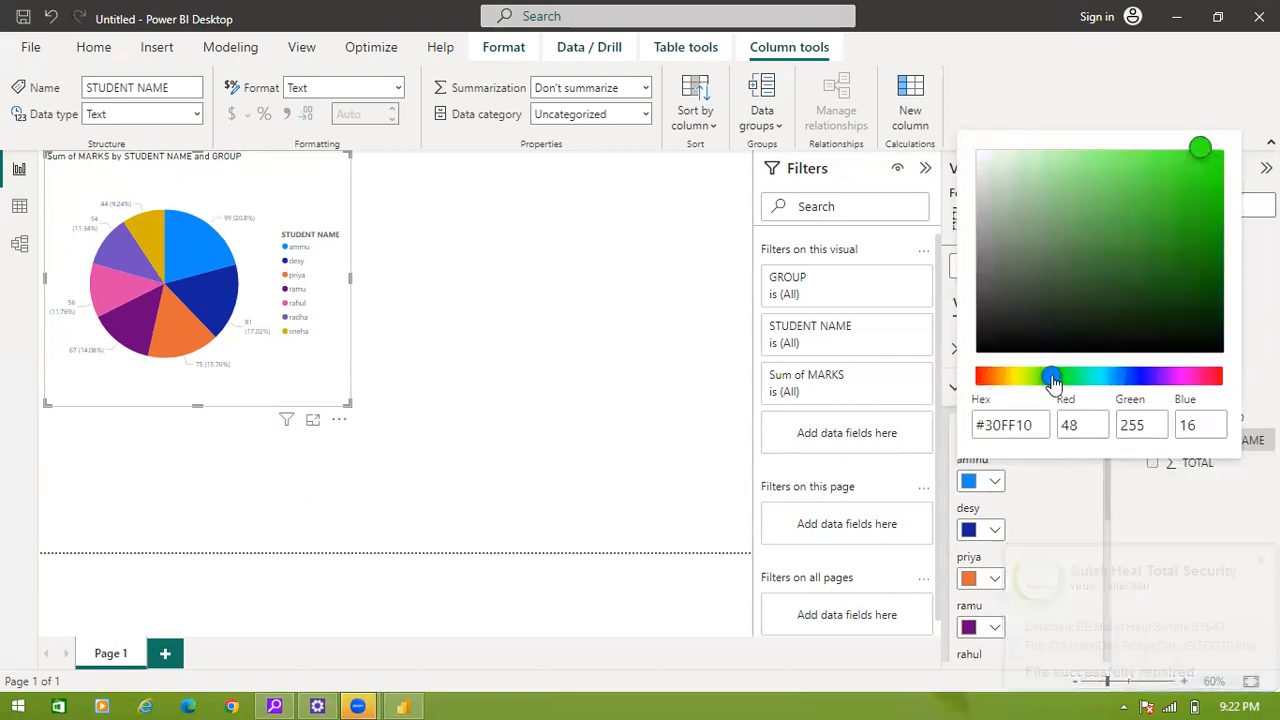
click(1042, 483)
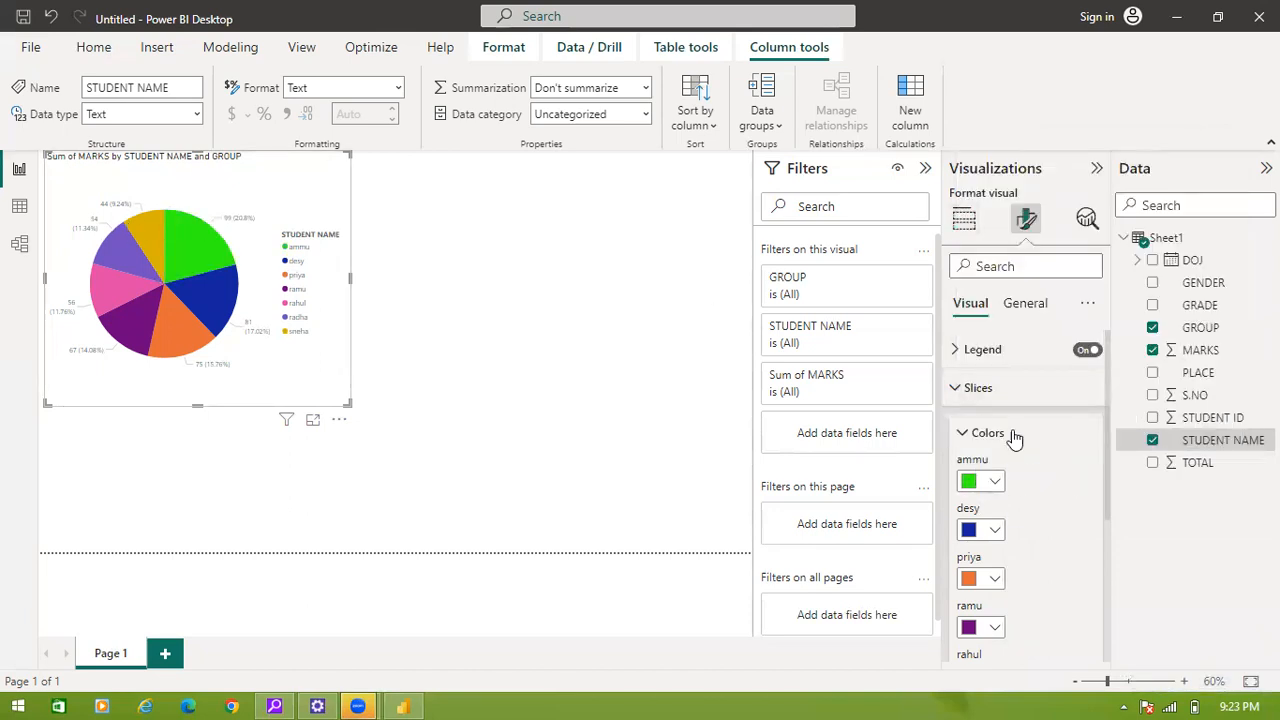
click(959, 398)
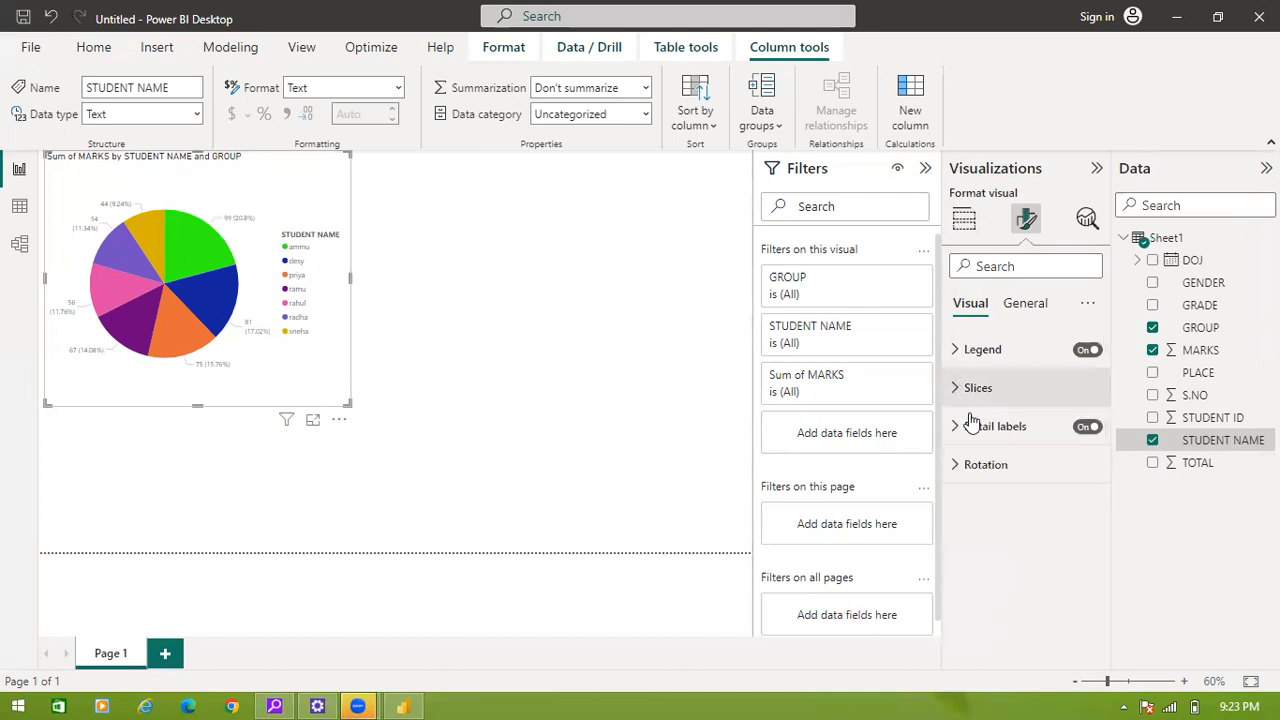
- Set the detail label contents to "Category, data value" and enlarge the pie chart further
click(958, 428)
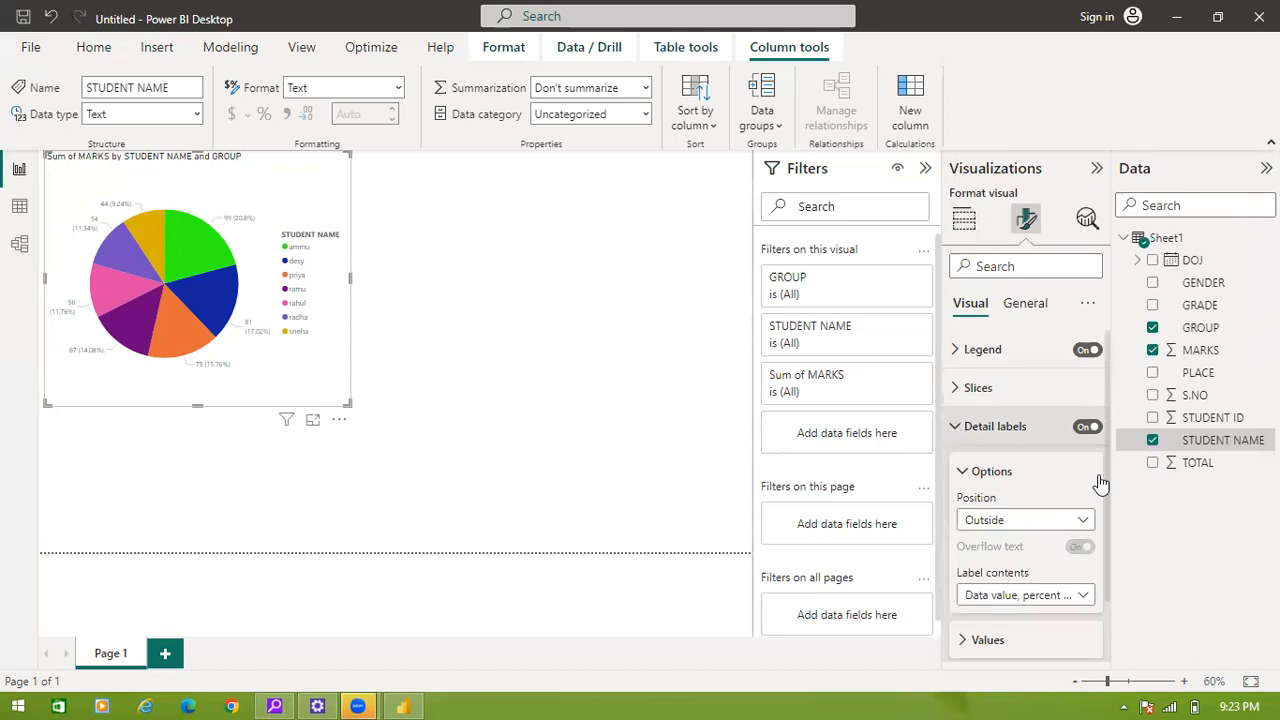
click(1082, 597)
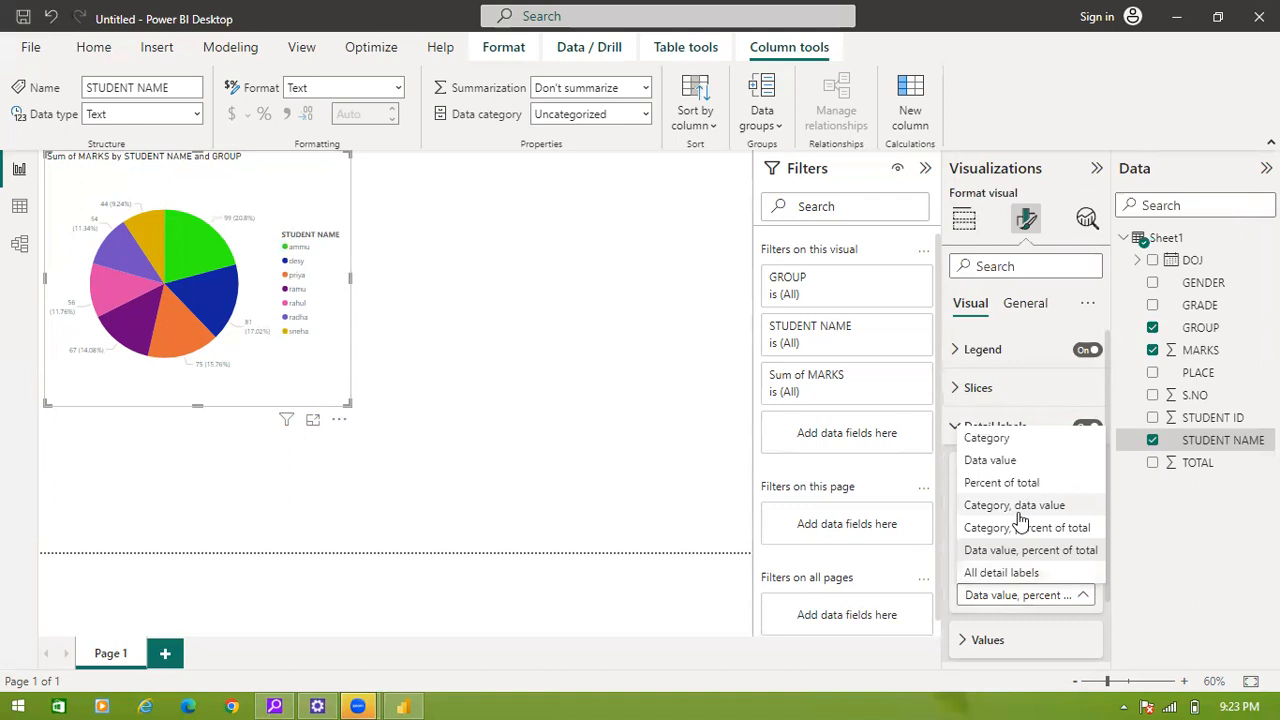
key(Escape)
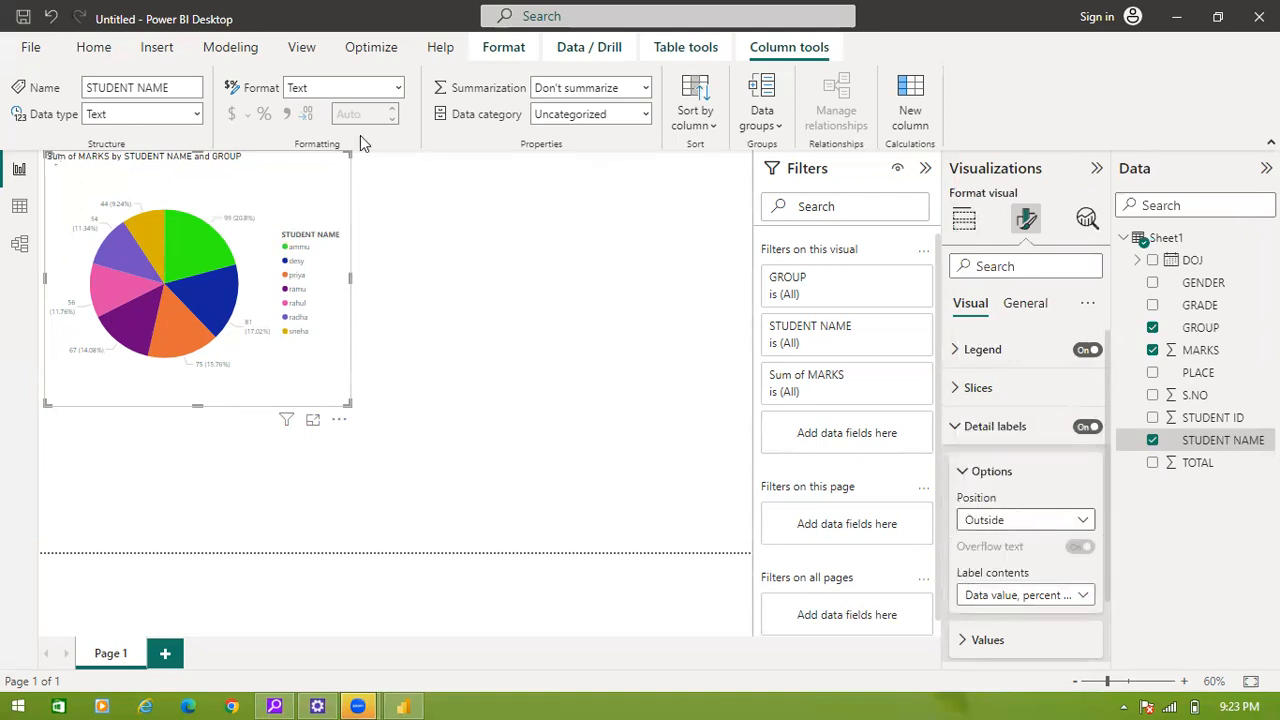
key(Up)
key(Up)
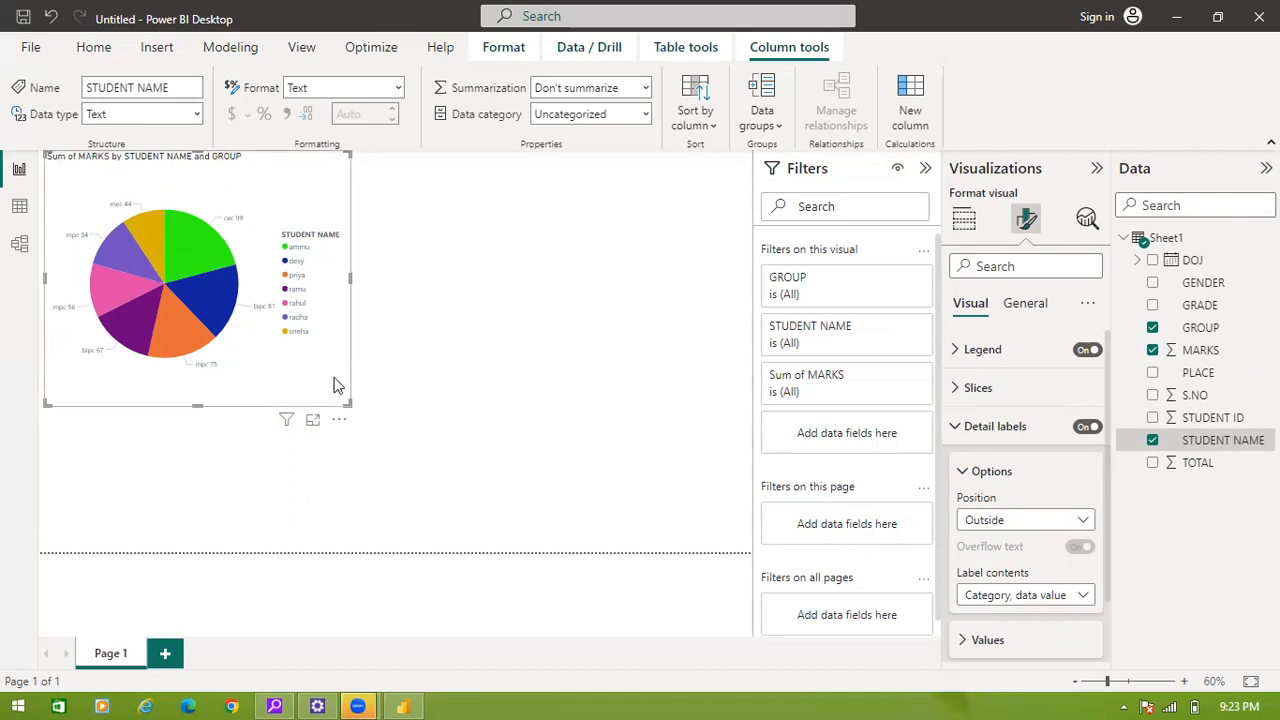
drag(345, 401, 540, 497)
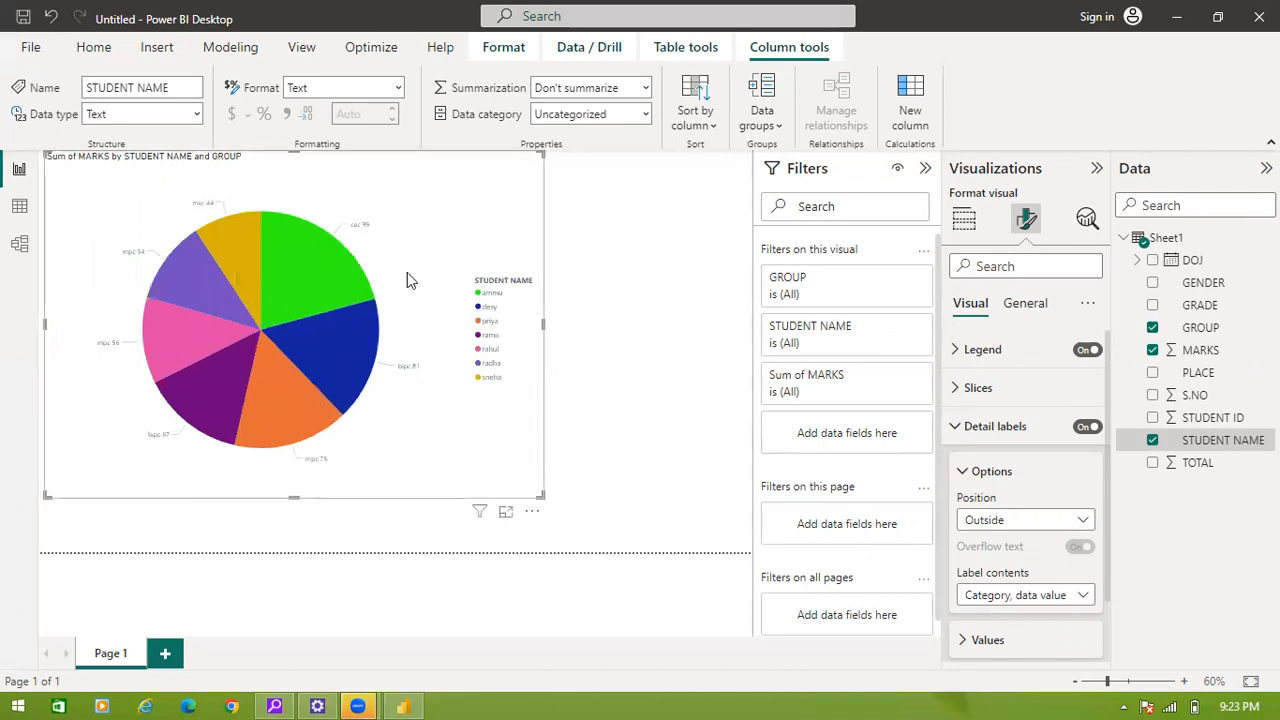
click(1083, 596)
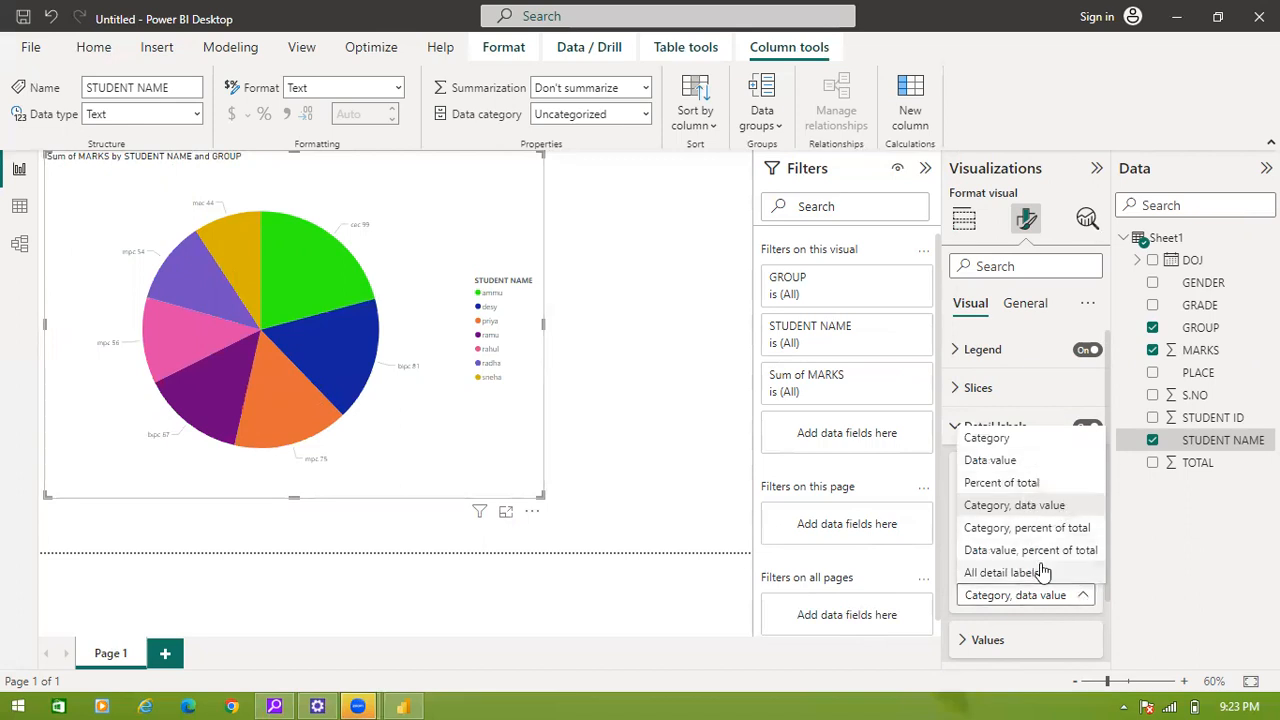
click(964, 651)
click(964, 645)
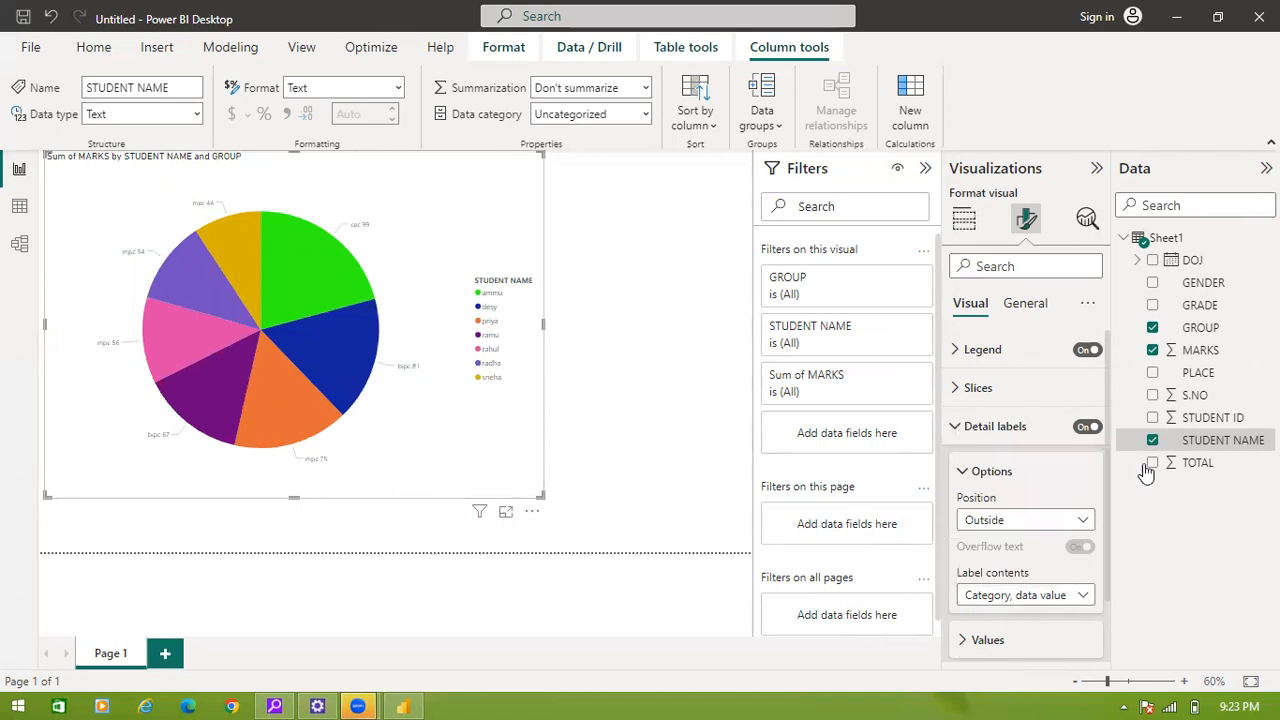
- Remove "Sum of" from the chart title so it reads "MARKS by STUDENT NAME and GROUP"
click(1020, 310)
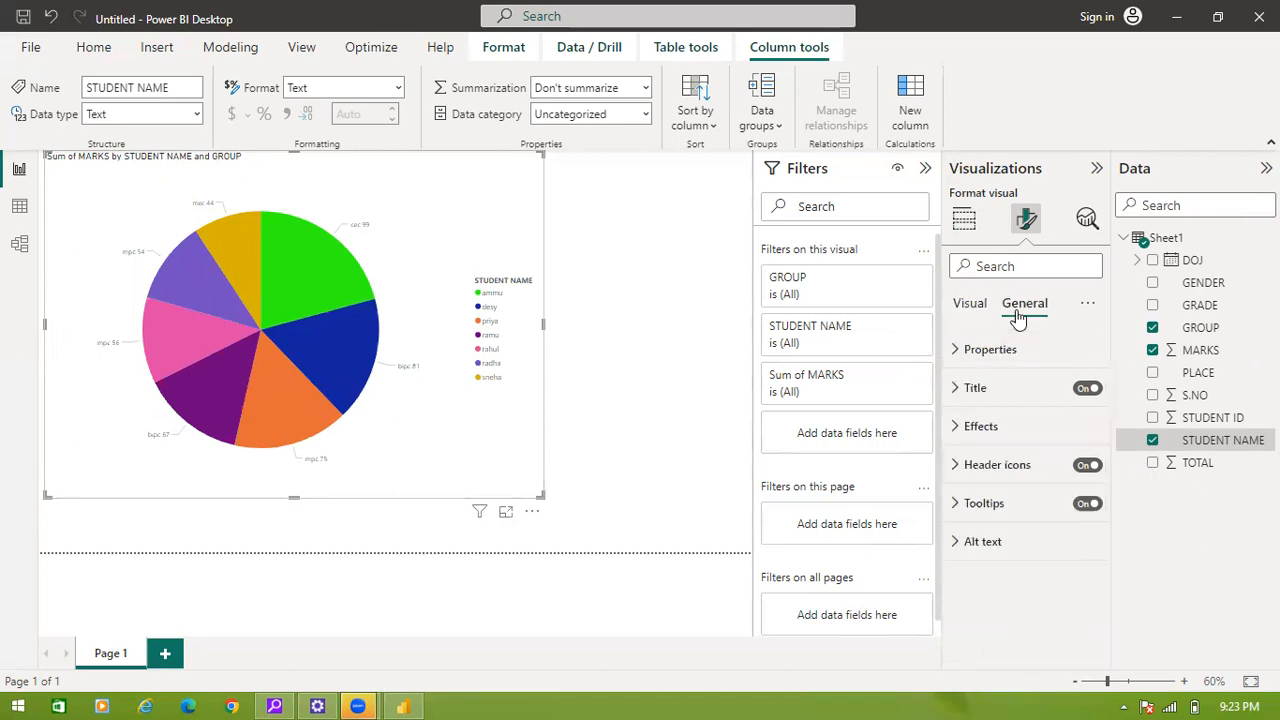
click(957, 358)
click(957, 358)
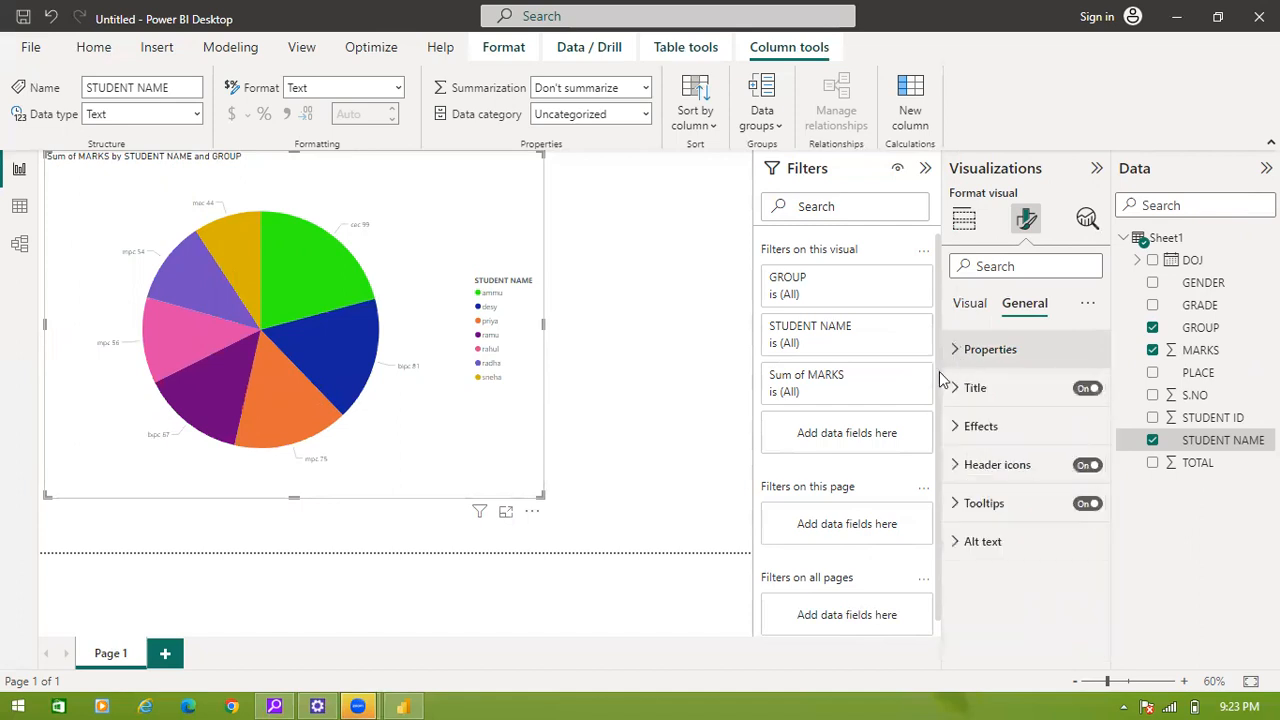
click(958, 390)
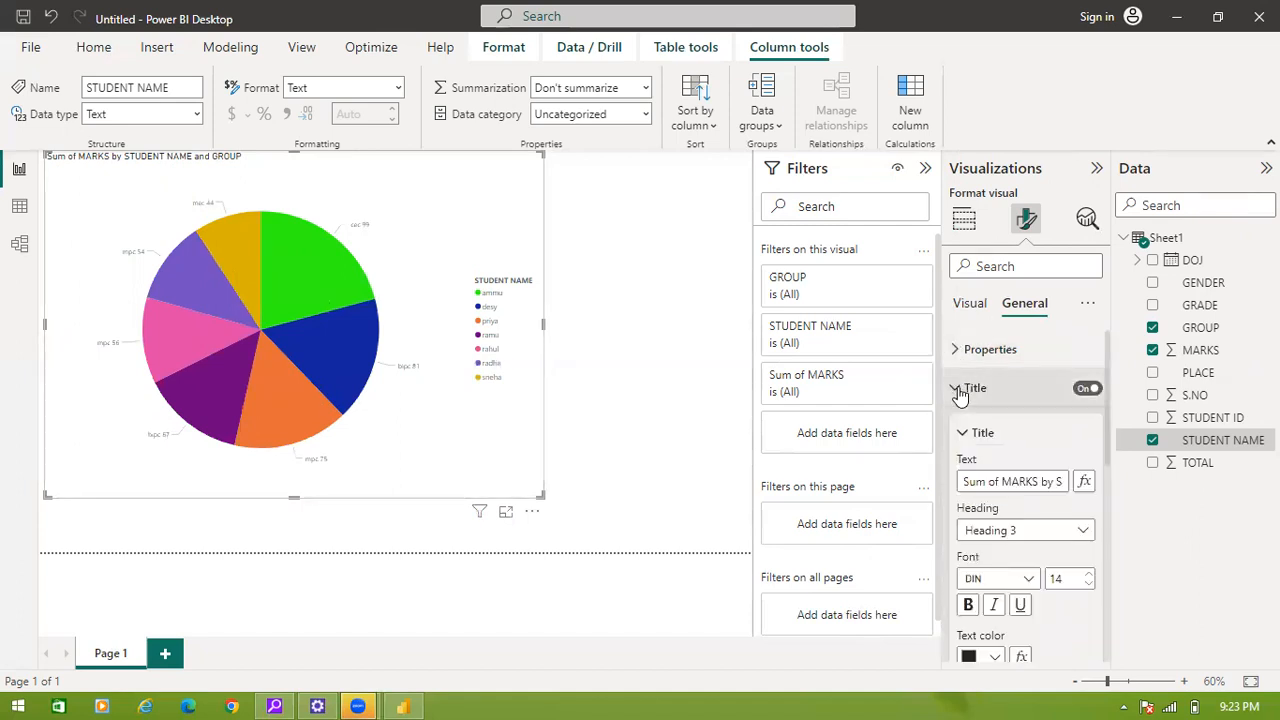
click(1003, 484)
key(shift+Home)
key(BackSpace)
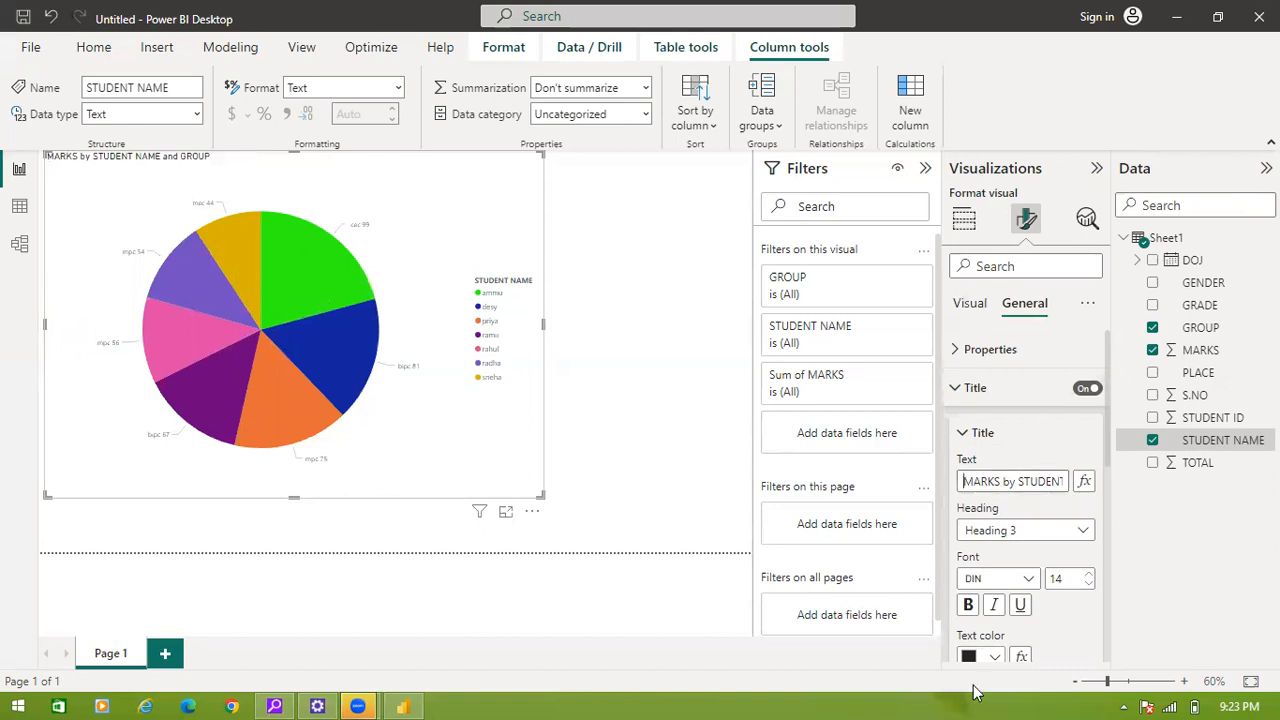
- Set the chart title's text color to the dark blue among the recent colors
click(995, 657)
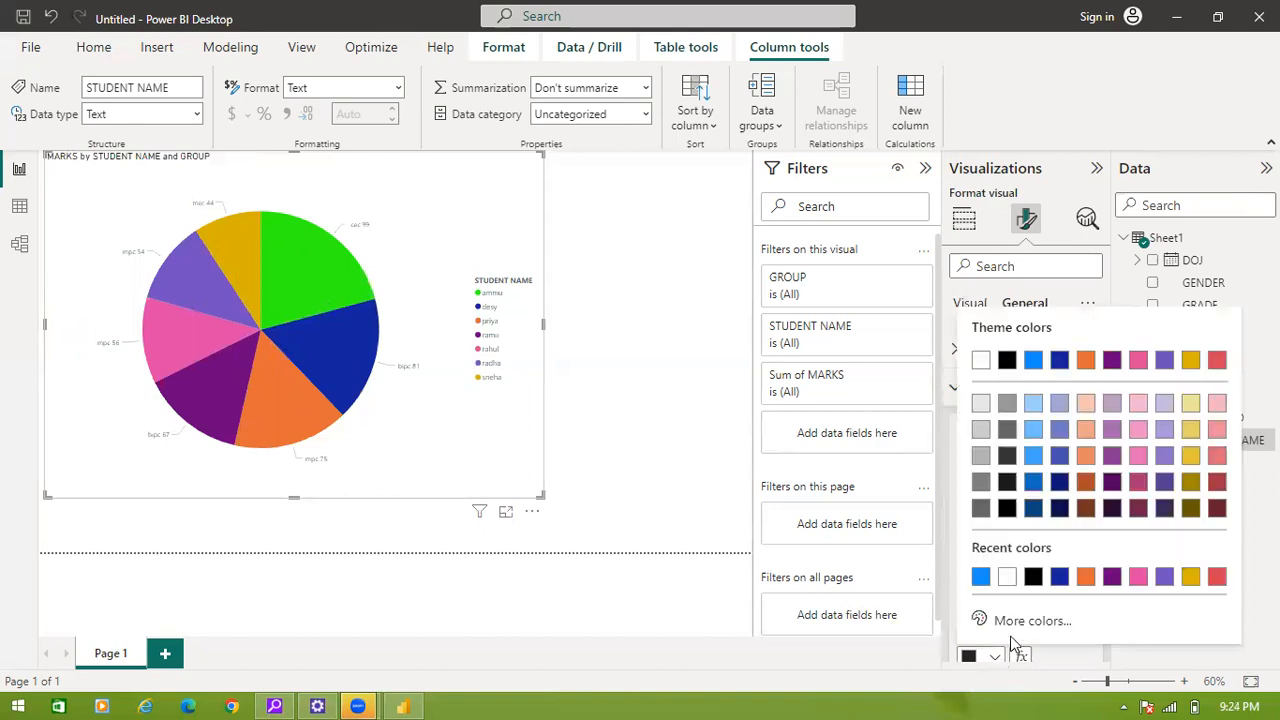
click(1060, 578)
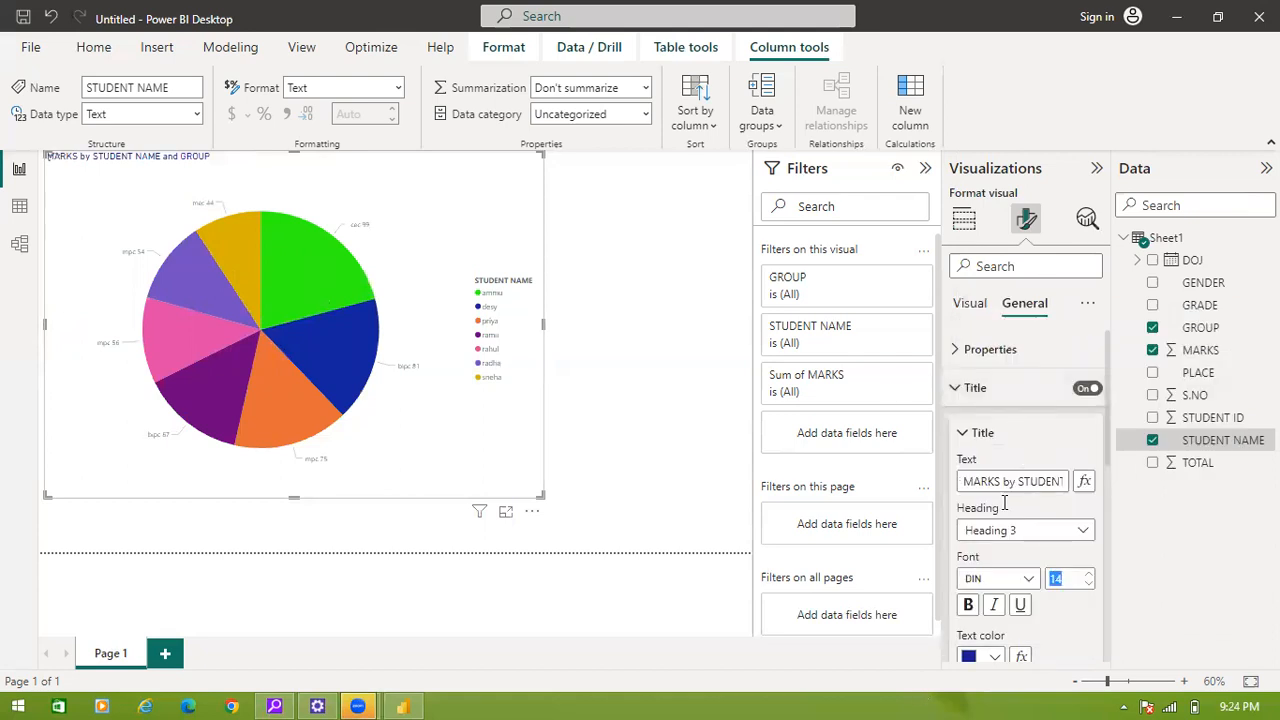
click(1105, 577)
- Convert the pie chart to a donut chart and move it down and inward, away from the page's corner
click(963, 222)
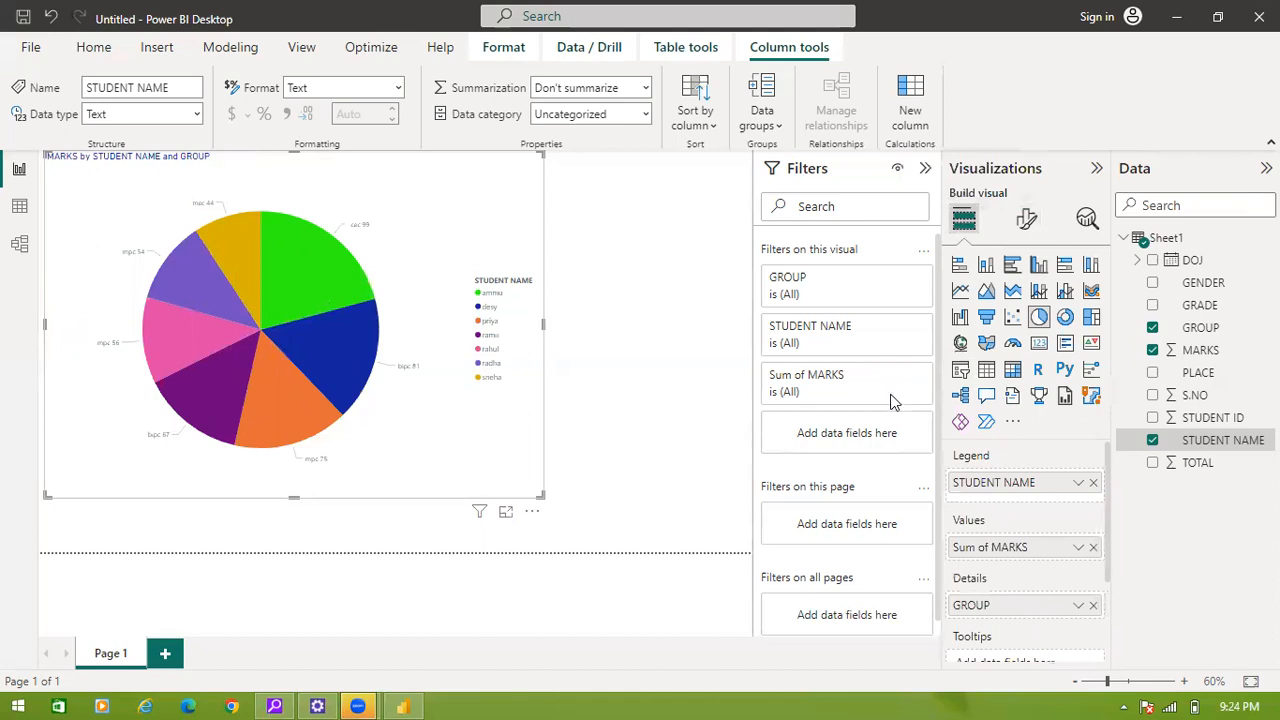
click(1066, 320)
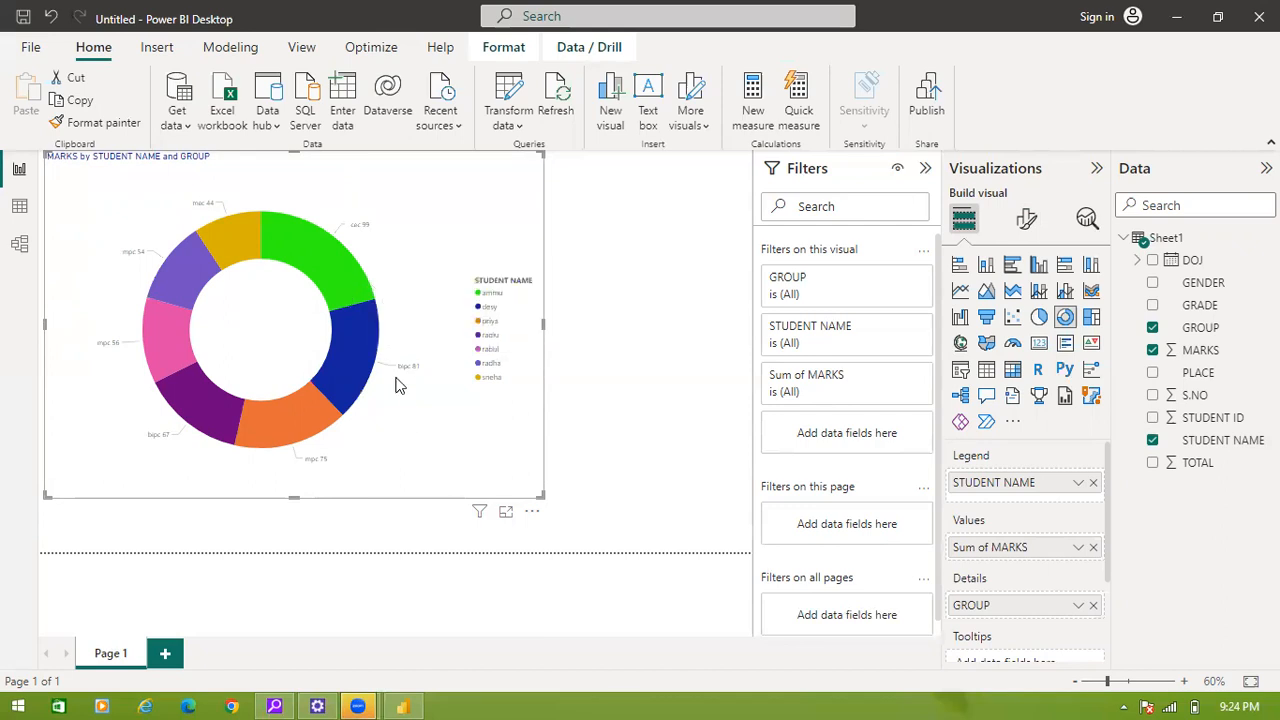
mouse_move(332, 268)
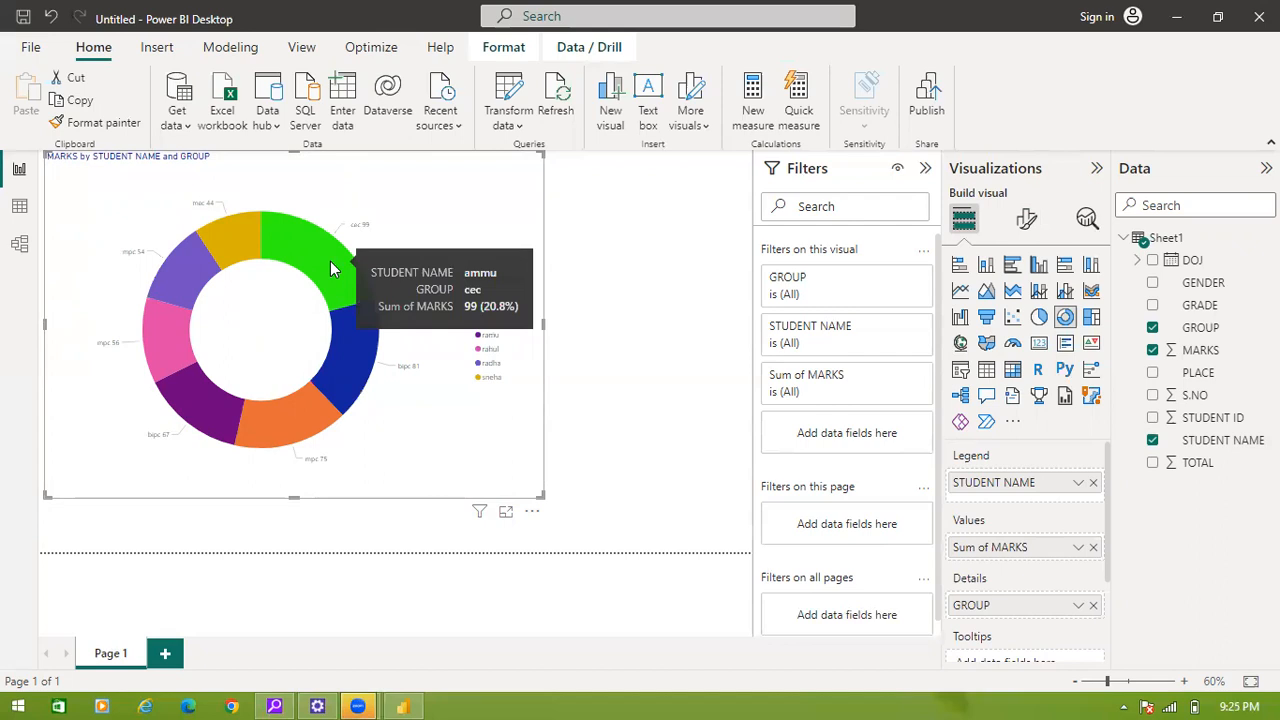
drag(331, 266, 389, 373)
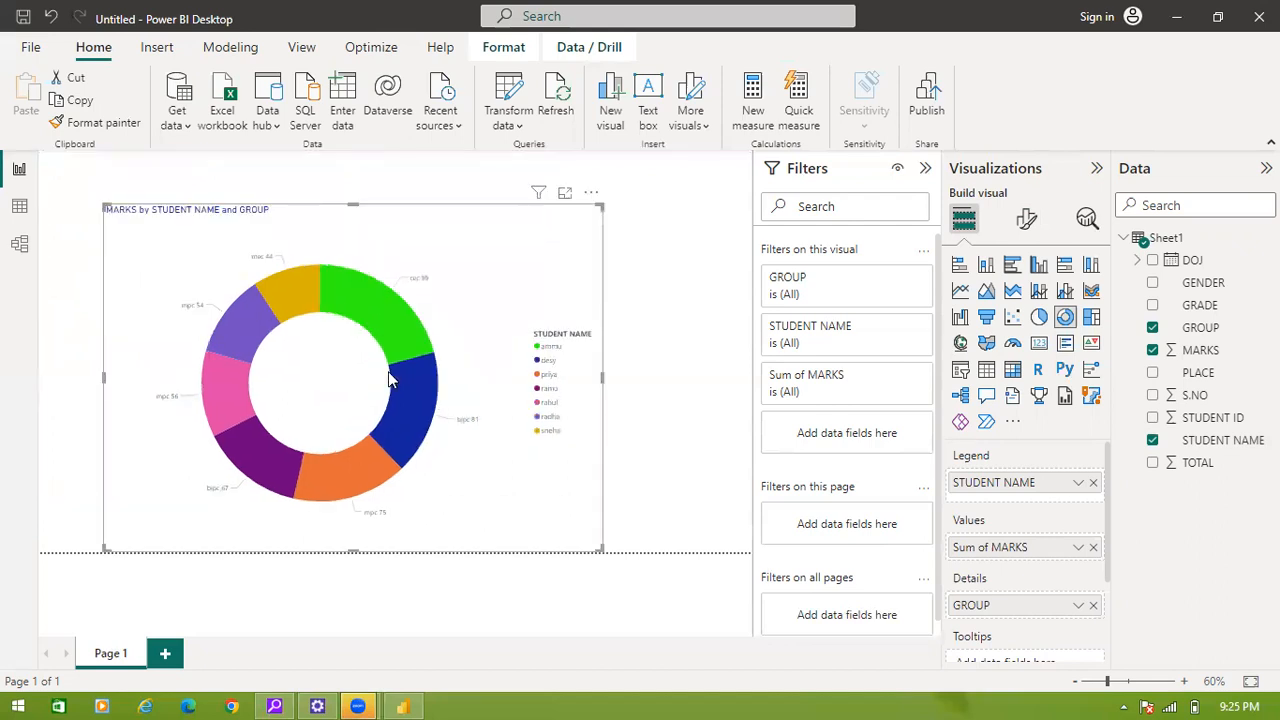